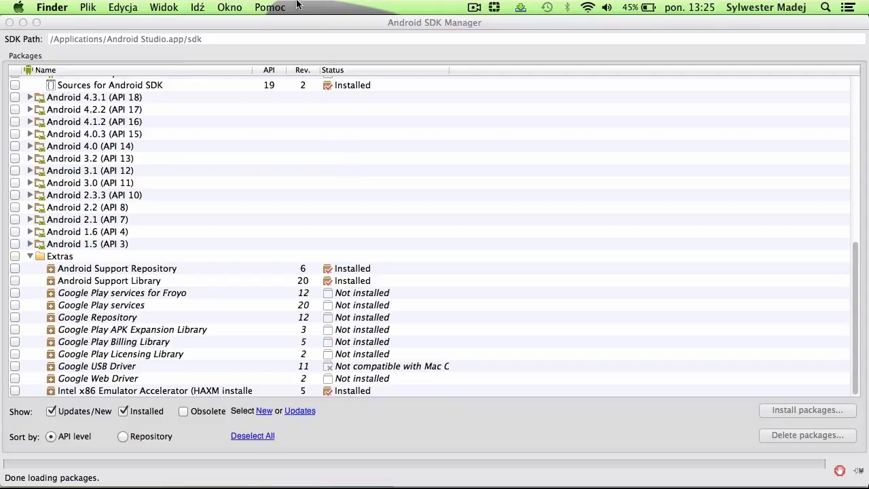
- Open the Android Virtual Device Manager and begin a new virtual device named Emulator
click(257, 37)
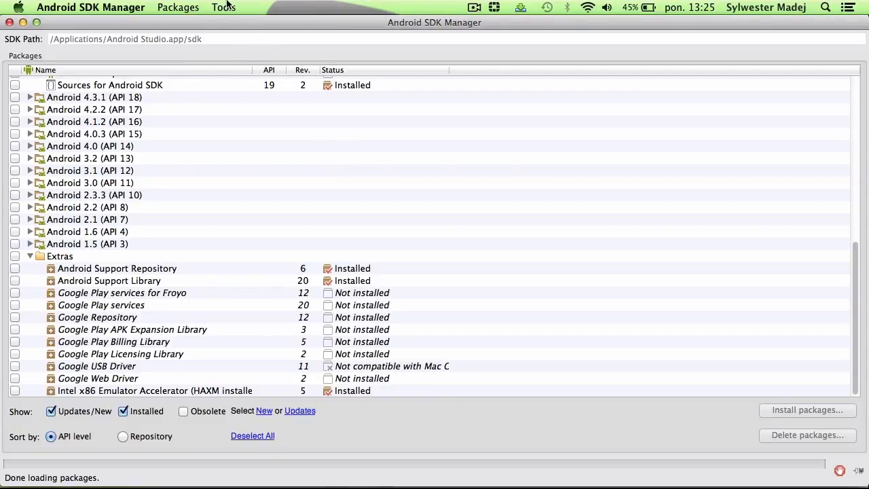
click(227, 7)
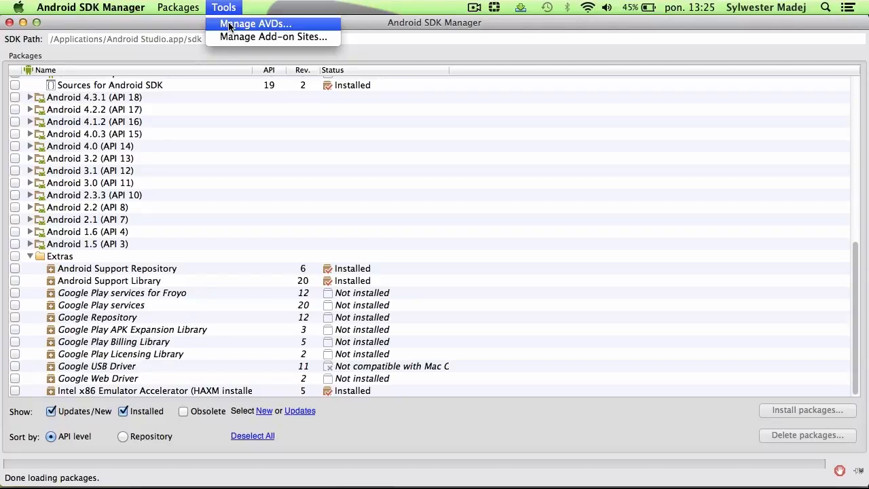
click(229, 24)
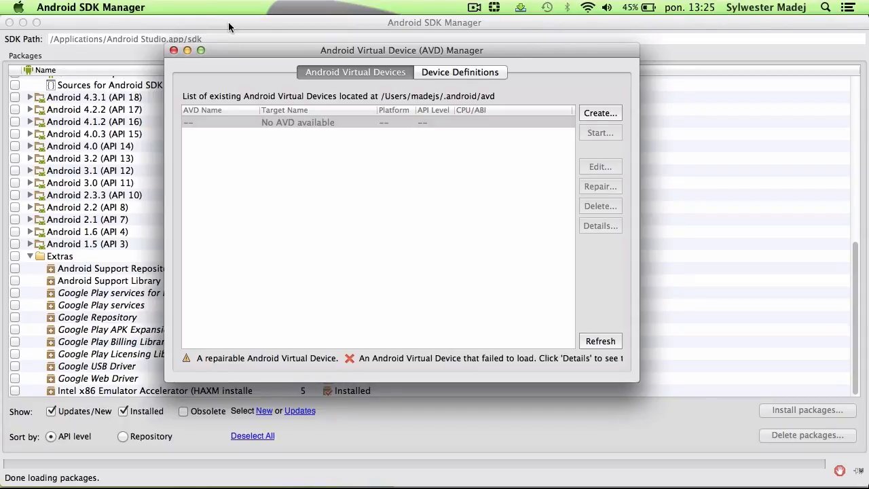
click(600, 114)
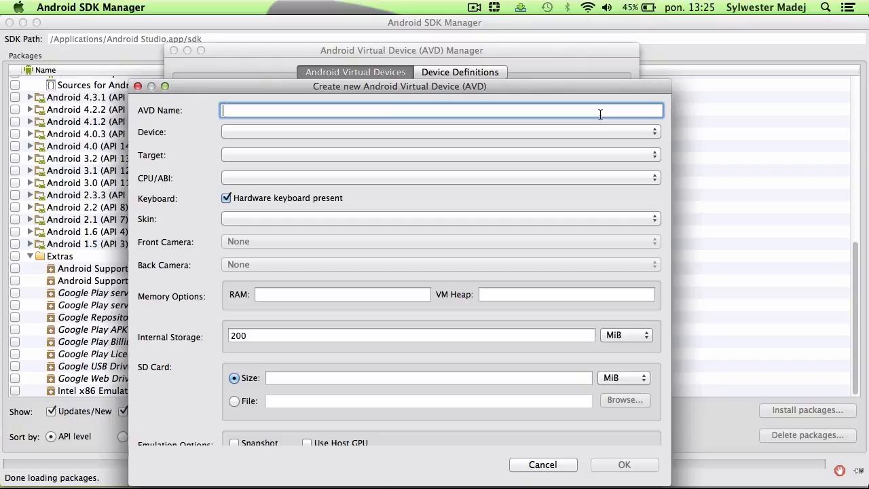
text(Emulator)
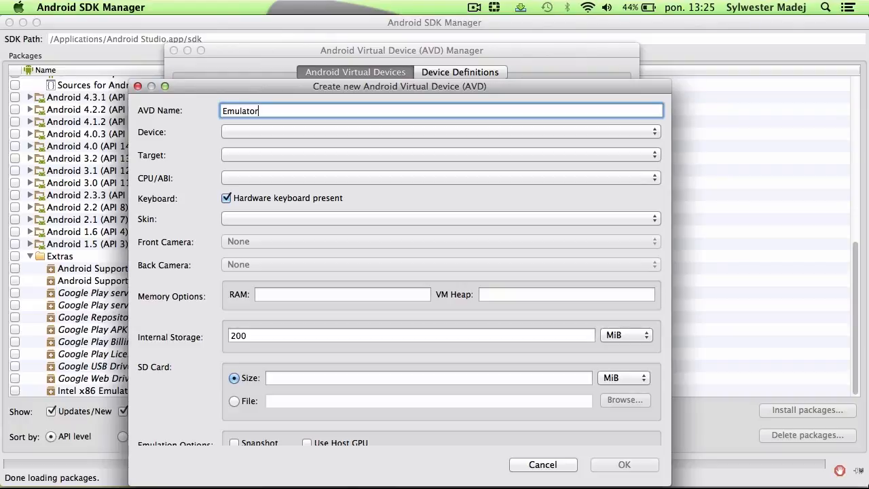
- Choose Nexus 4 (4.7", 768 × 1280: xhdpi) as the virtual device's hardware model
click(406, 132)
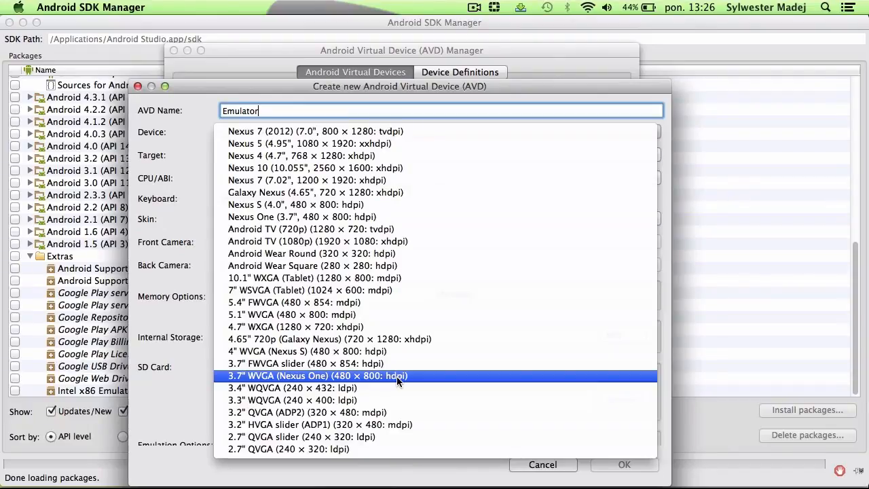
click(338, 168)
click(326, 134)
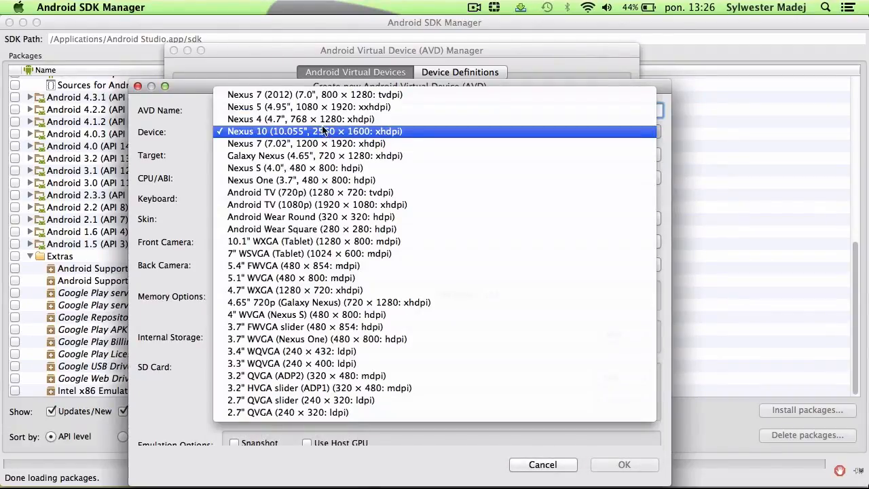
click(309, 121)
- Target the virtual device at Android 4.4.2 – API Level 19 with the Intel Atom (x86) CPU
click(303, 154)
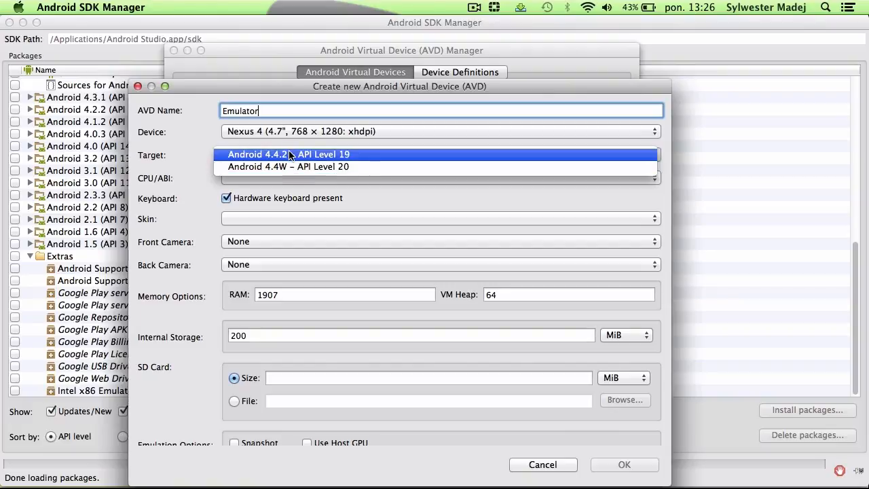
click(290, 155)
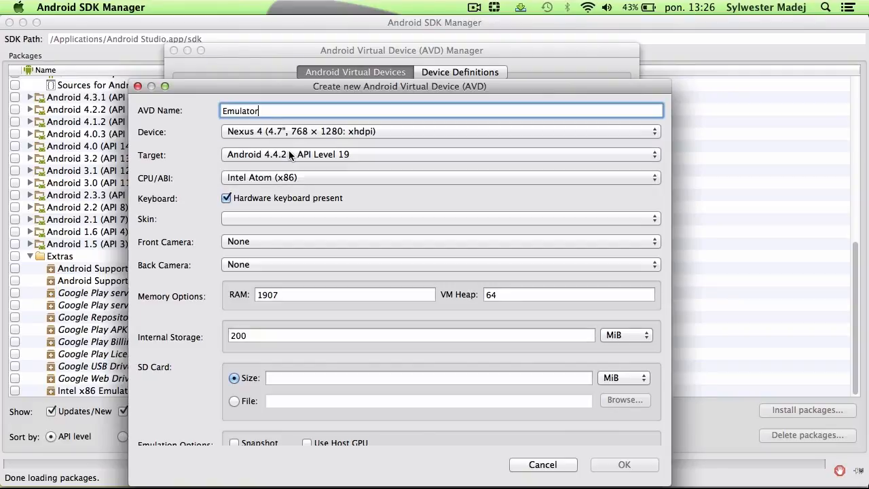
click(299, 177)
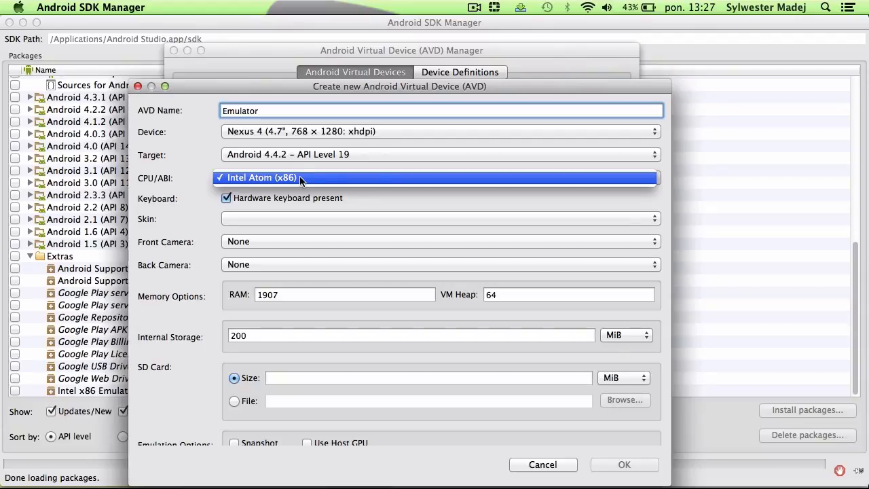
click(300, 178)
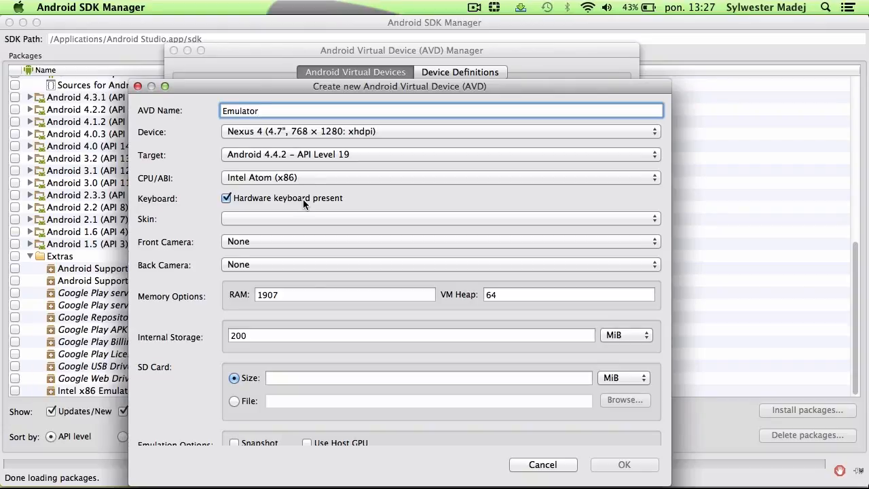
- Give the virtual device the skin with dynamic hardware controls and an Emulated front camera
click(306, 219)
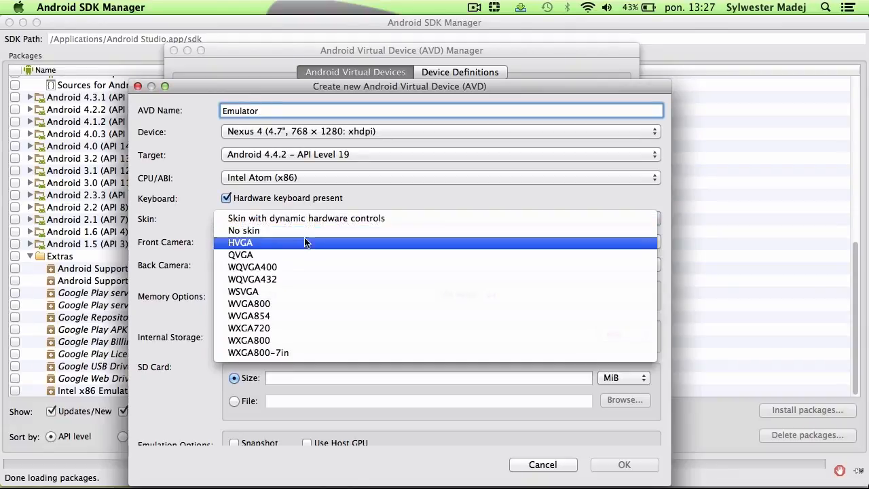
click(301, 222)
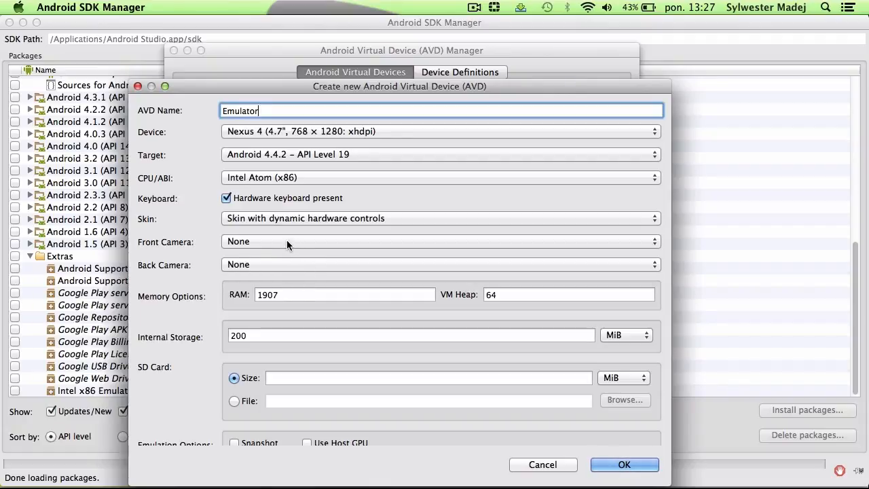
click(287, 242)
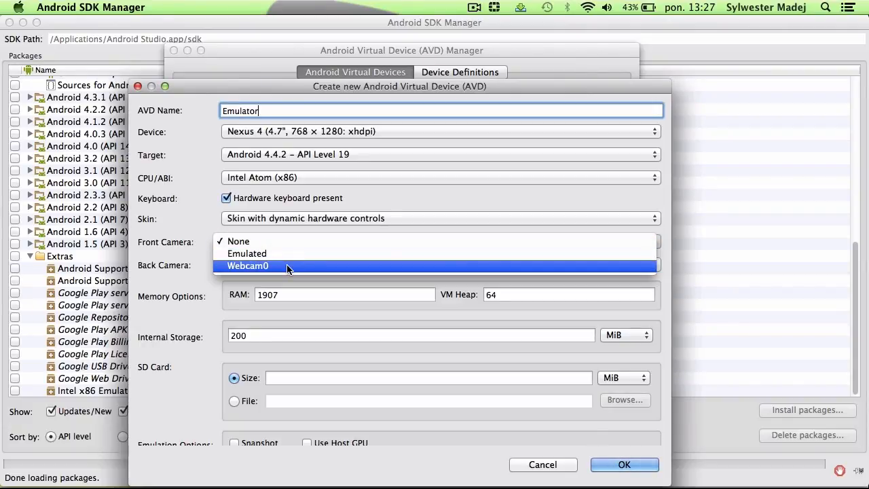
click(271, 255)
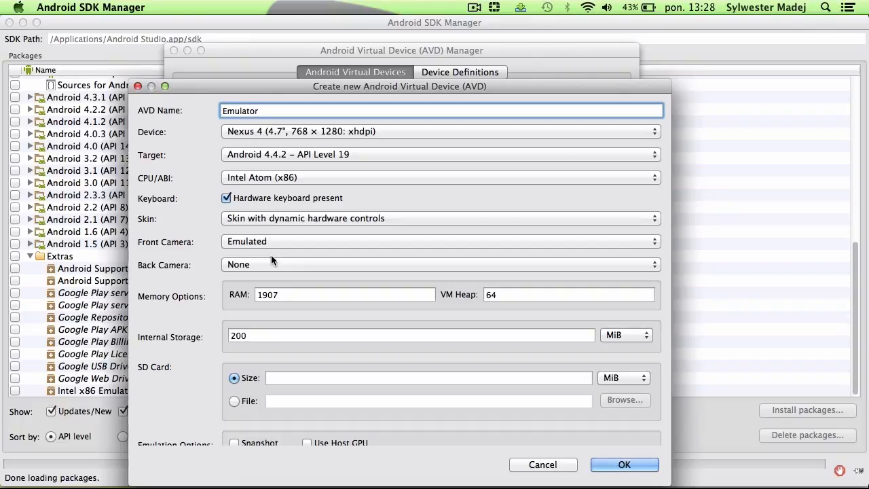
- Set the virtual device's RAM to 1024 and its SD card size to 128 MiB
click(321, 295)
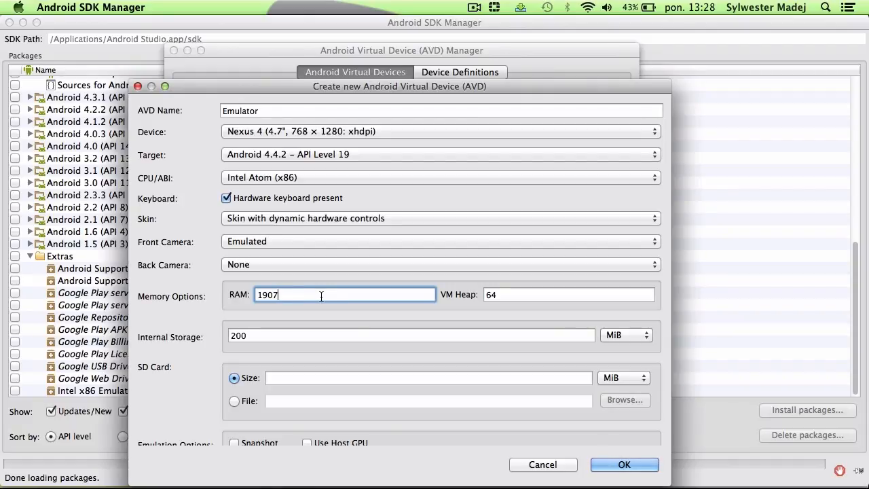
key(BackSpace)
key(BackSpace)
key(BackSpace)
key(BackSpace)
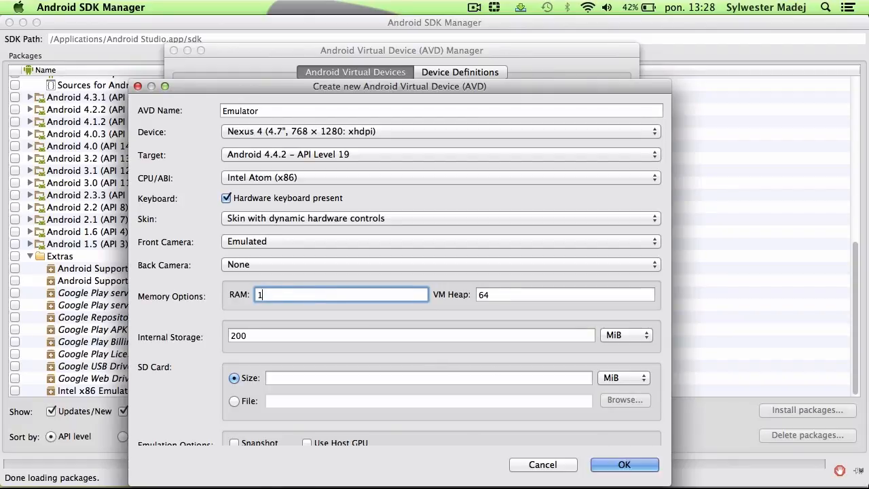
text(1024)
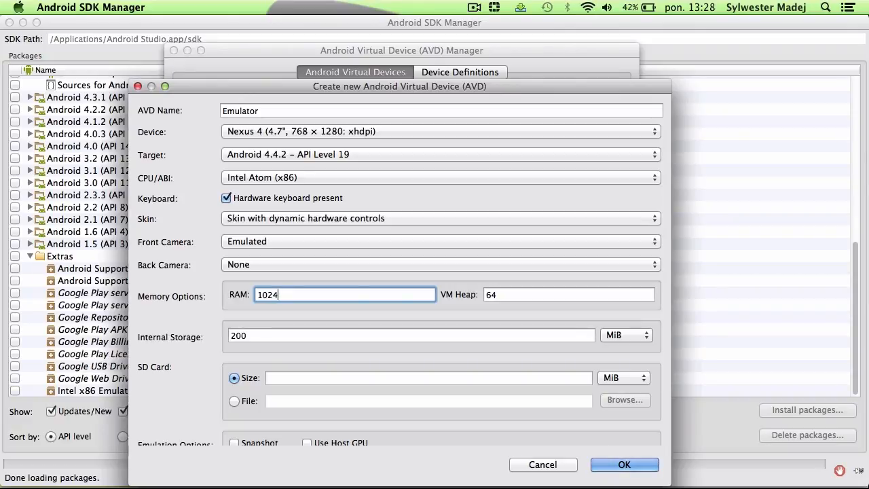
click(539, 293)
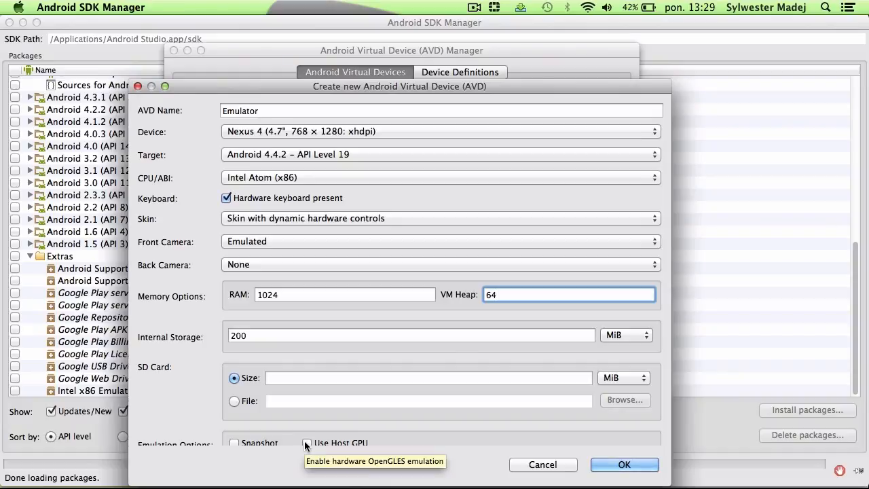
click(310, 377)
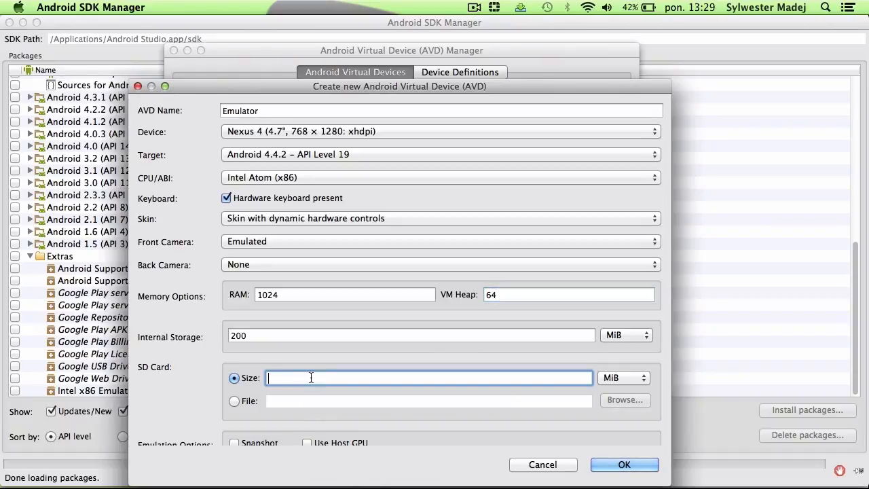
text(128)
- Enable Use Host GPU without Snapshot in the emulation options and create the virtual device
click(307, 444)
click(235, 444)
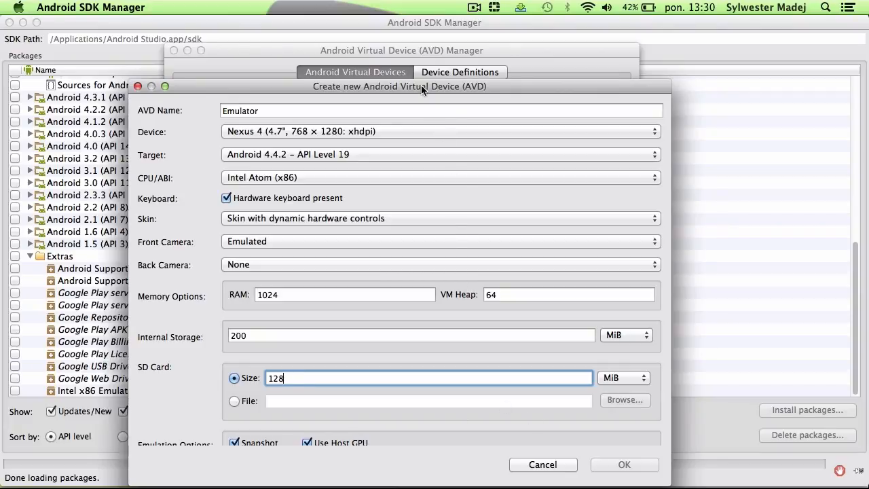
drag(419, 79, 432, 12)
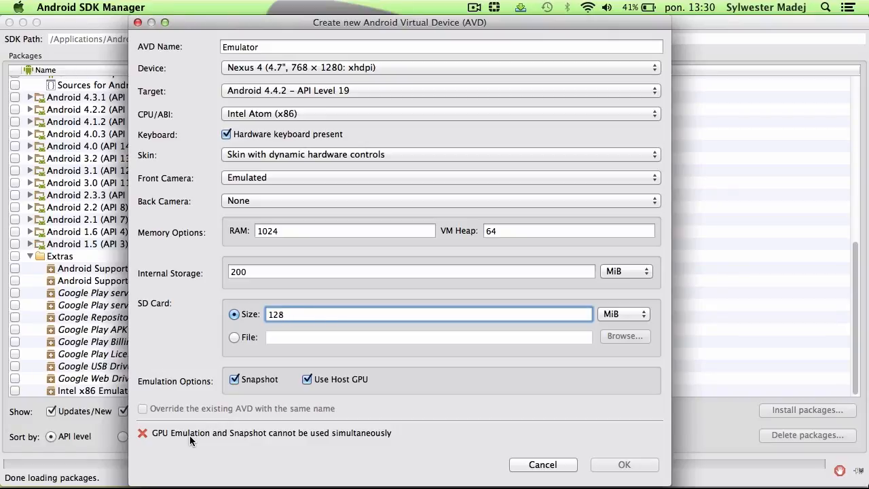
click(235, 379)
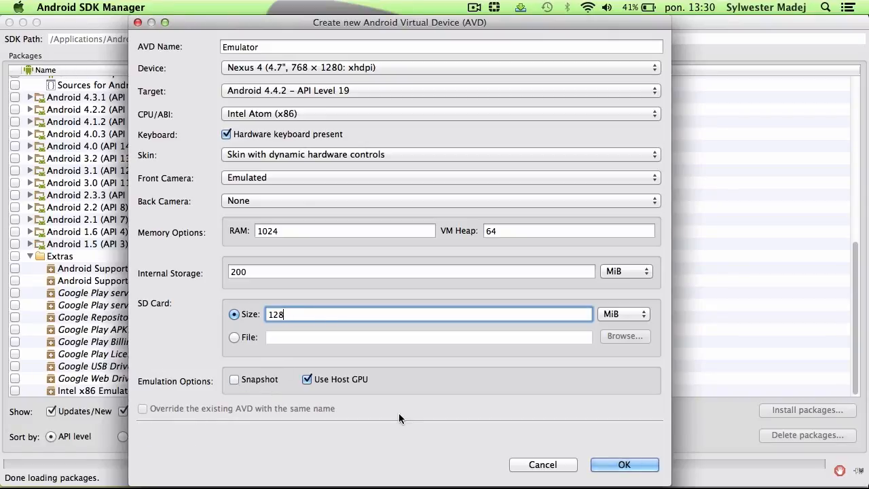
click(637, 468)
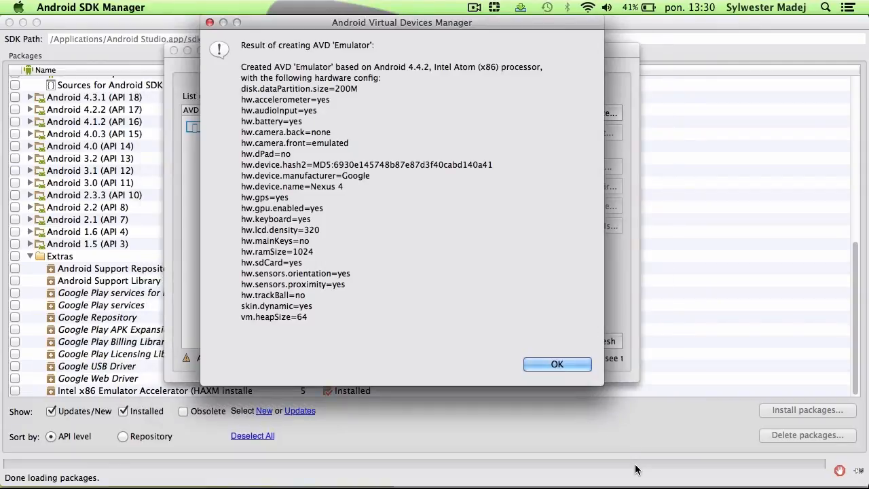
click(566, 365)
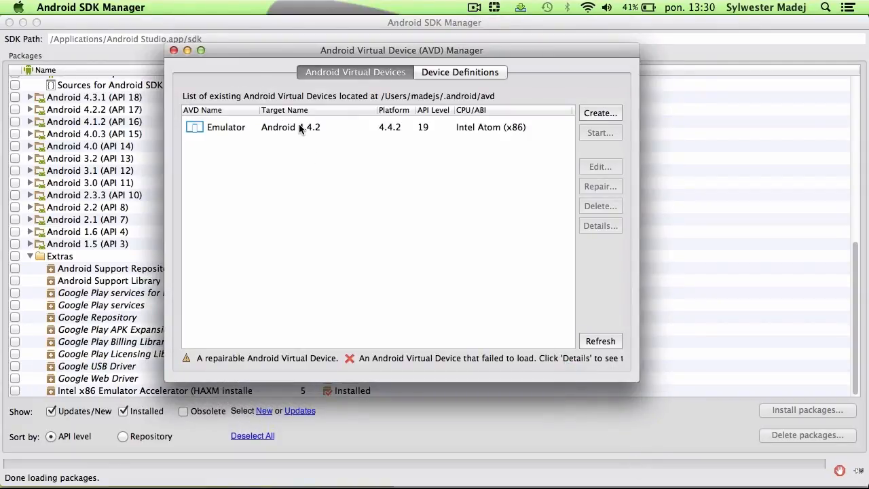
- Launch the Emulator virtual device with the default launch options and dismiss the Android home screen introduction
click(301, 129)
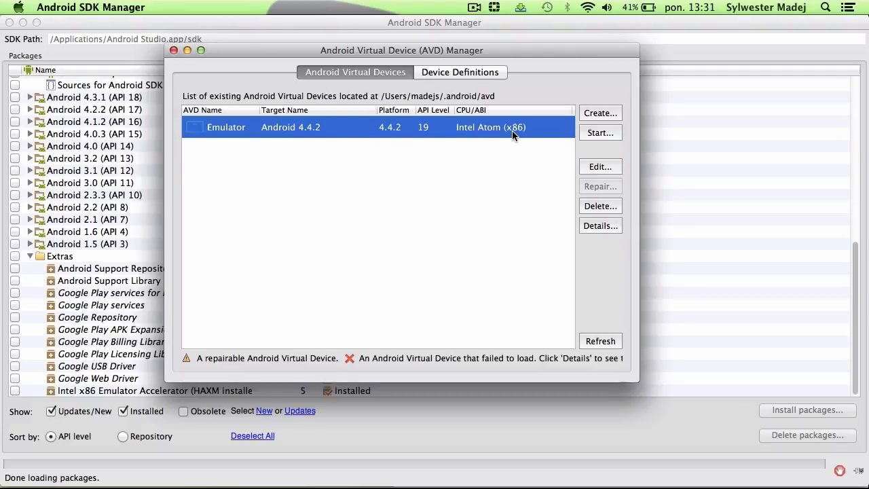
click(601, 133)
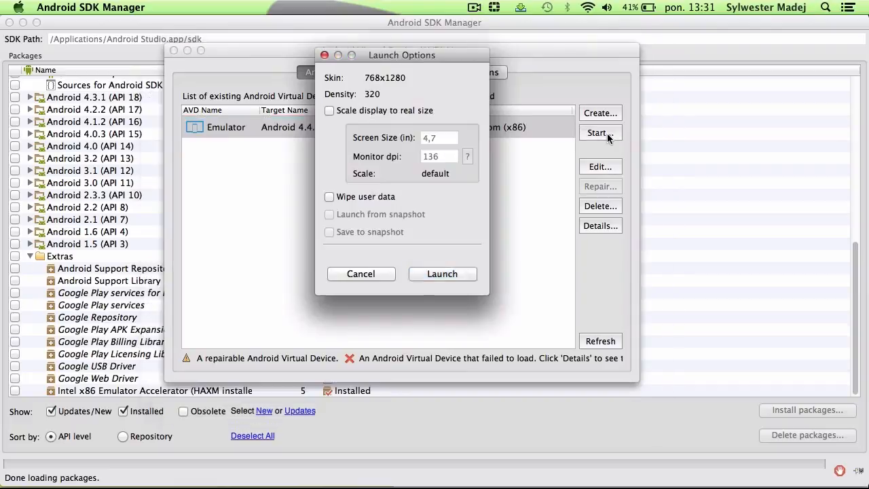
click(435, 273)
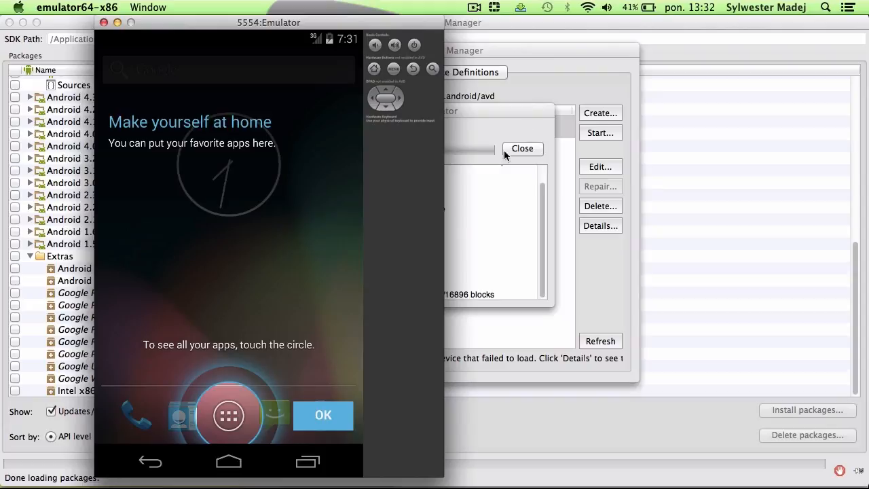
click(330, 419)
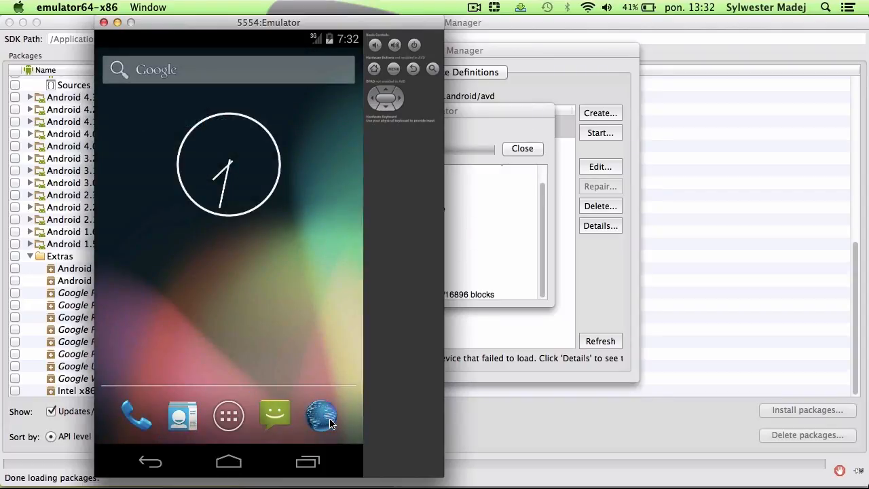
- Explore the emulated phone by browsing its app drawer, viewing the Phone app and going back to the home screen
click(229, 415)
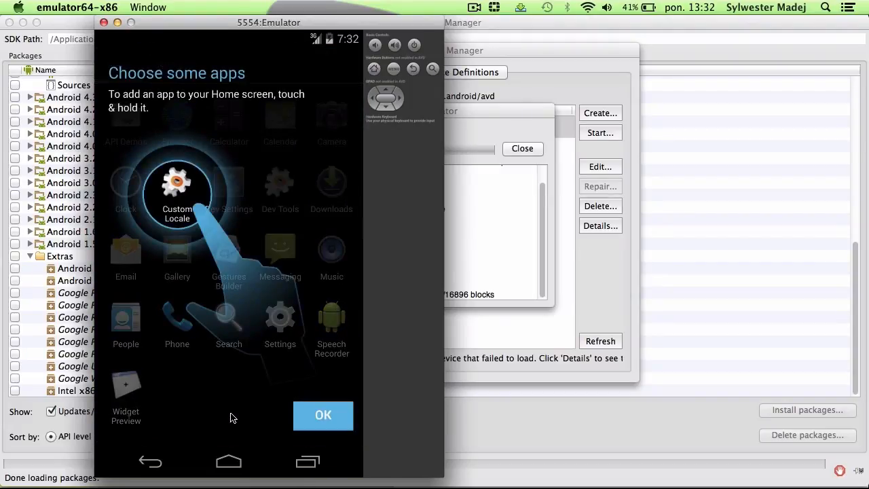
click(323, 417)
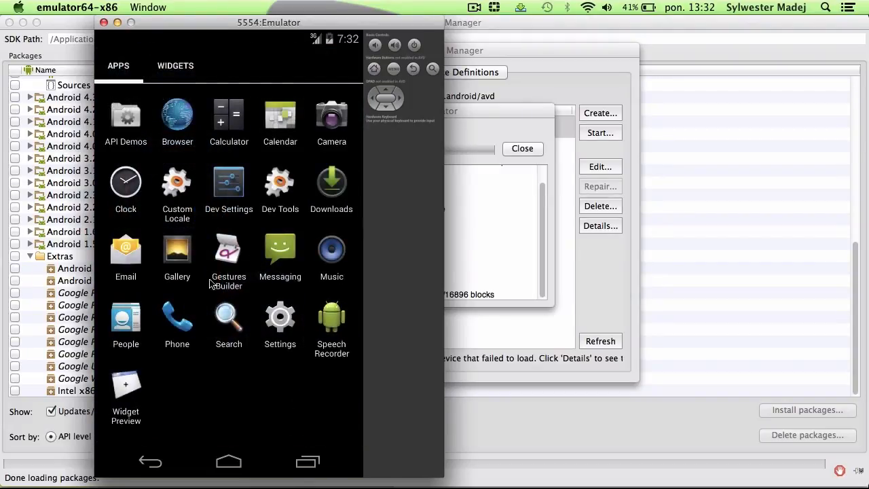
click(178, 324)
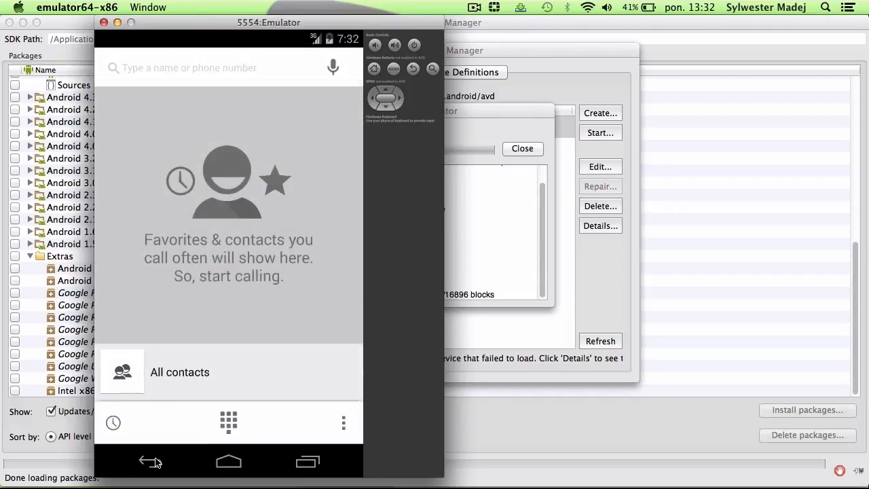
click(155, 462)
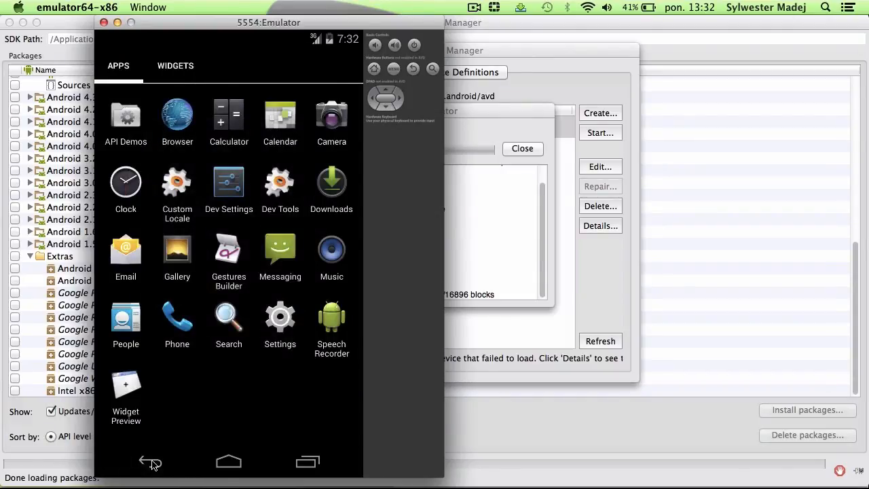
click(152, 463)
click(236, 422)
drag(191, 386, 236, 386)
- Switch back to Android SDK Manager, closing the emulator start log and the Android Virtual Device Manager
click(71, 31)
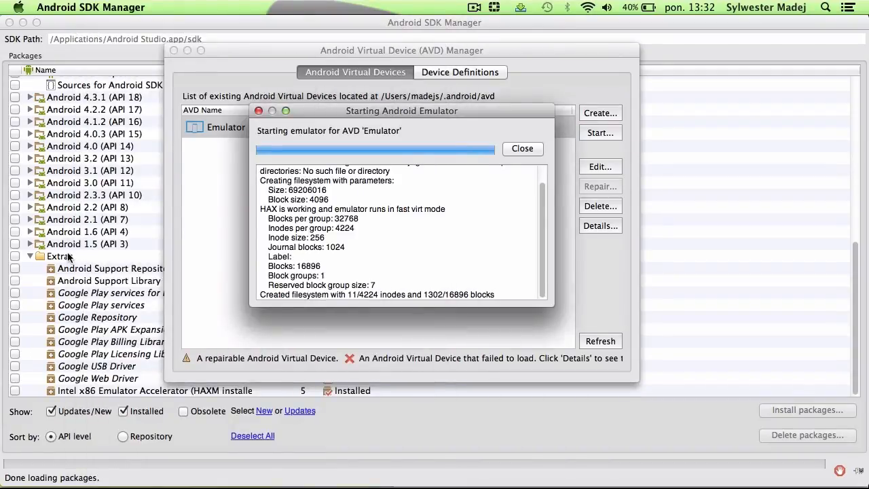
click(518, 149)
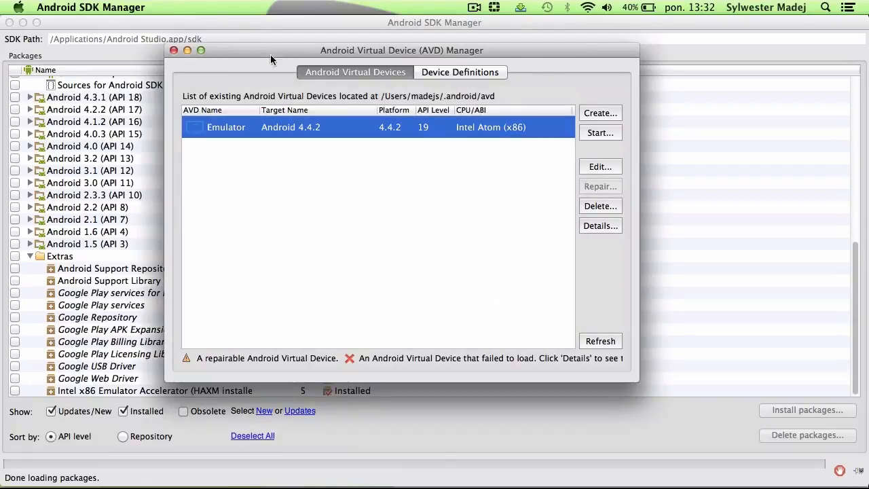
click(173, 51)
- Examine the details of the Google APIs (x86 System Image) package for API 19
scroll(182, 239, down, 1)
scroll(182, 242, up, 5)
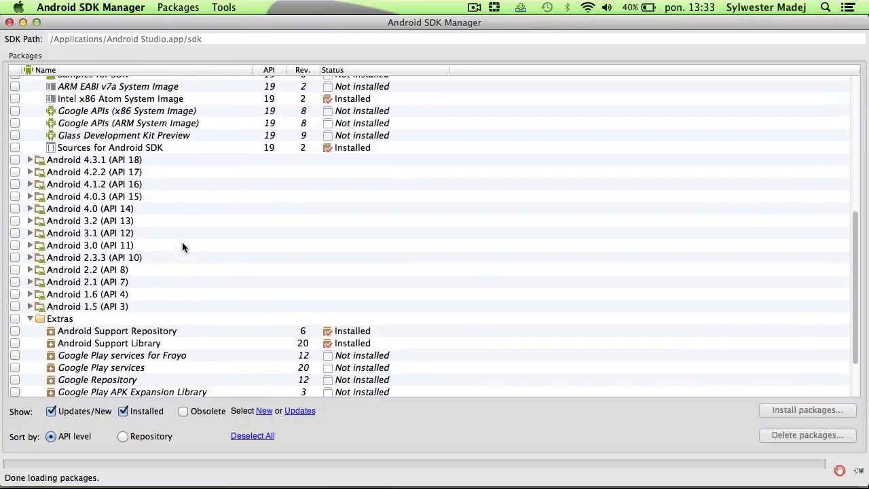
click(95, 133)
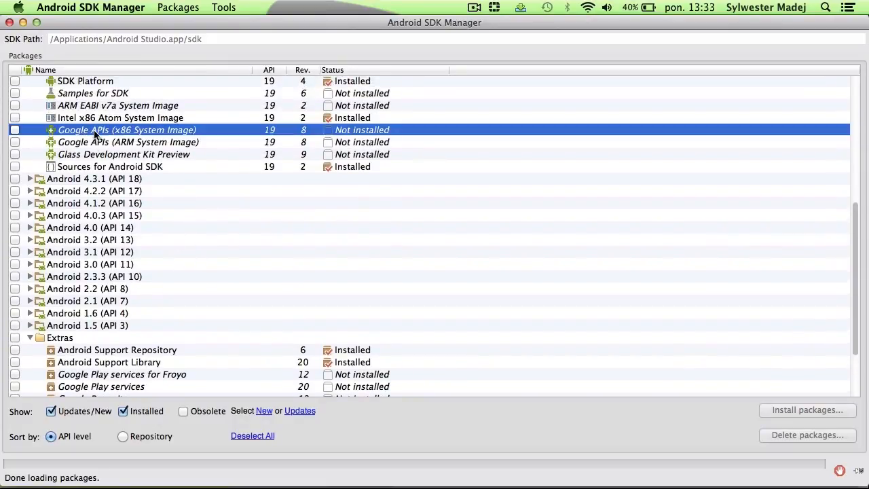
mouse_move(95, 134)
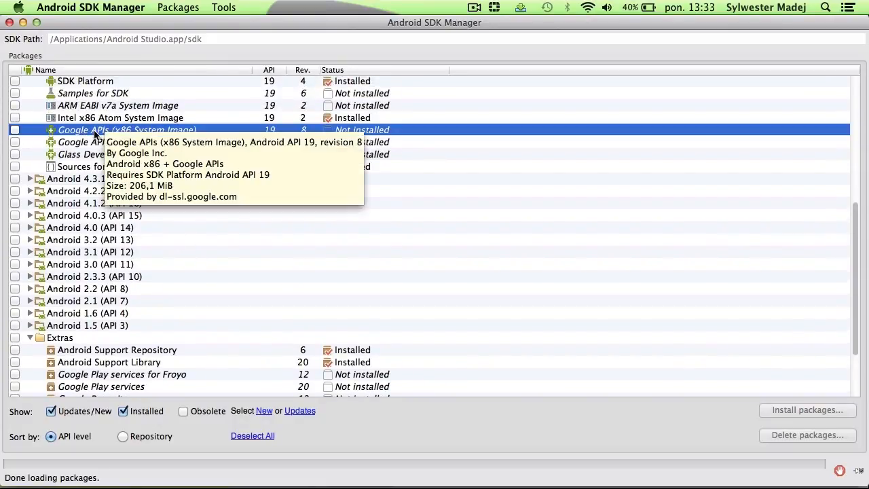